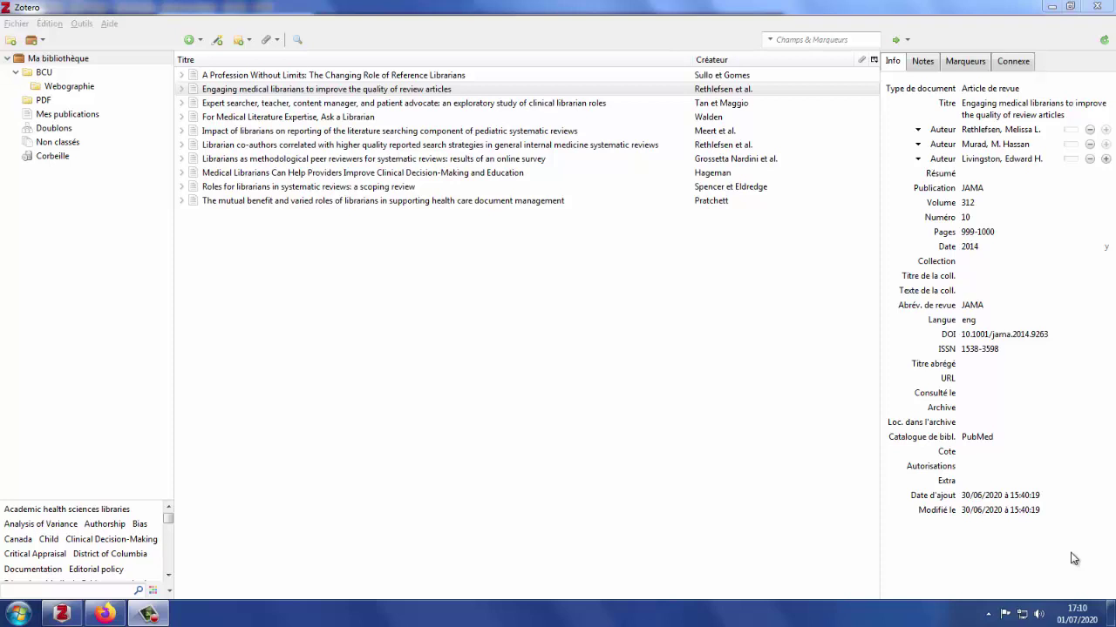
Select the PDF collection and save the Sage article on vaccination opinions from Firefox into it, returning to Zotero
left_click(38, 100)
left_click(105, 614)
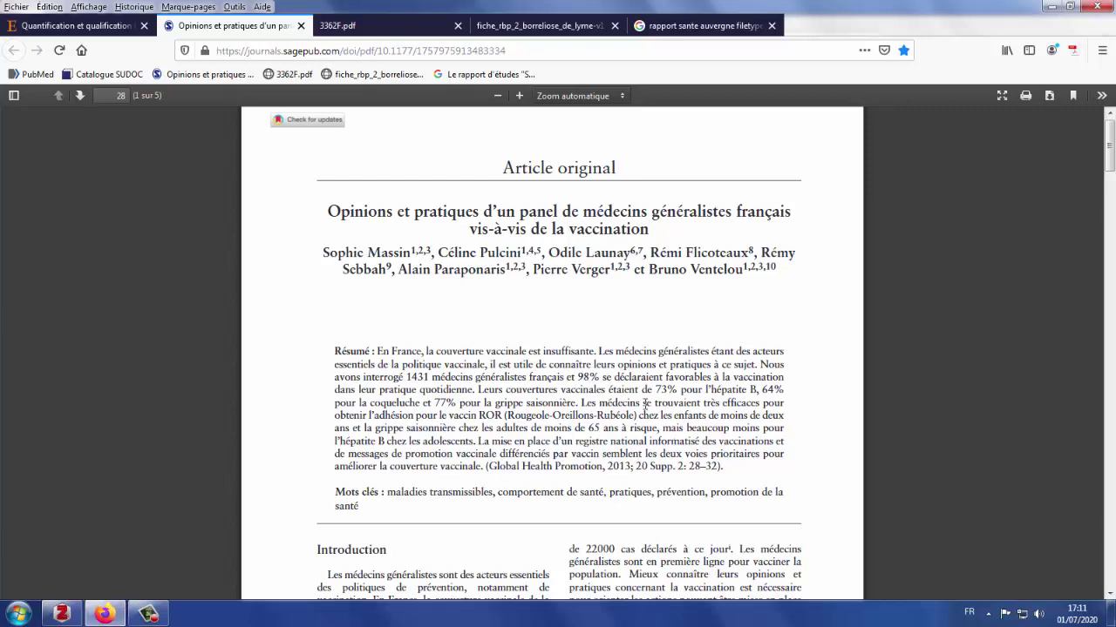
left_click(88, 26)
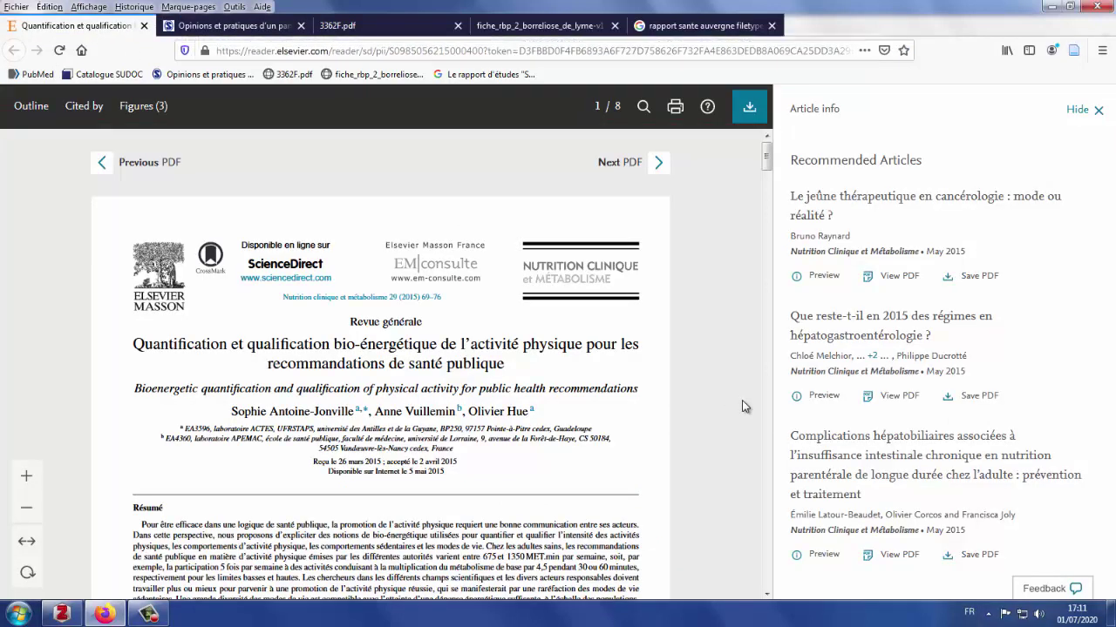
left_click(225, 26)
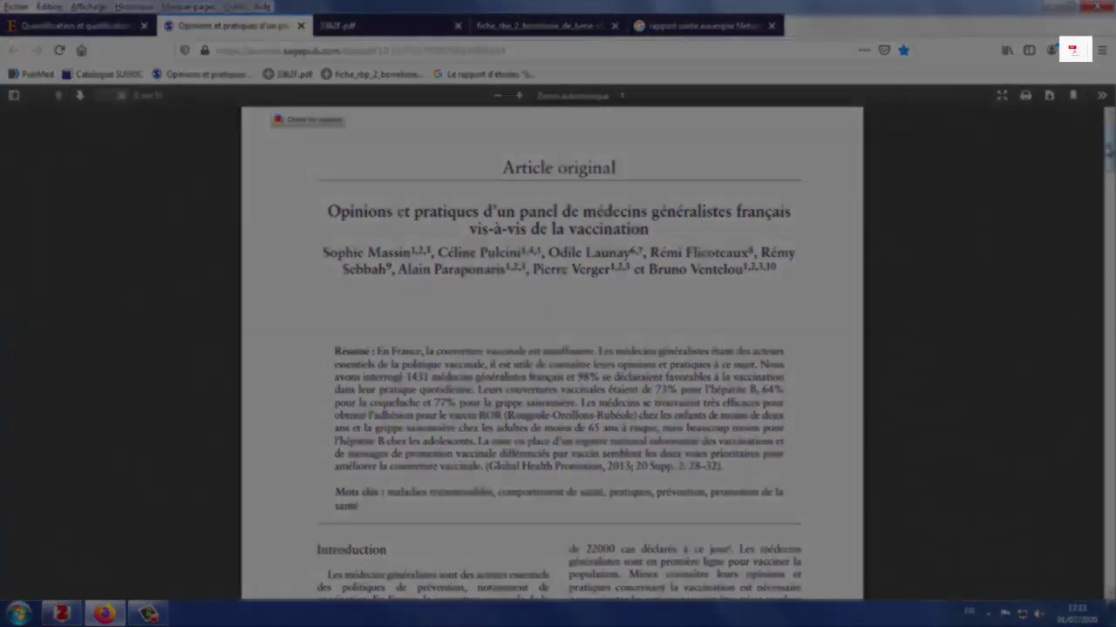
left_click(1074, 52)
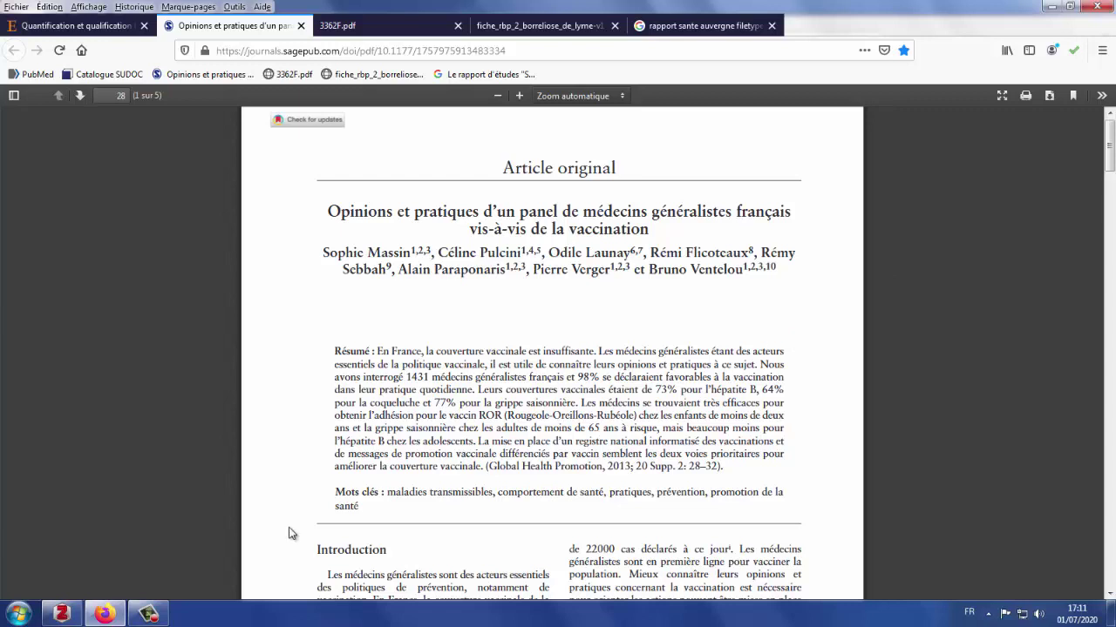
left_click(61, 614)
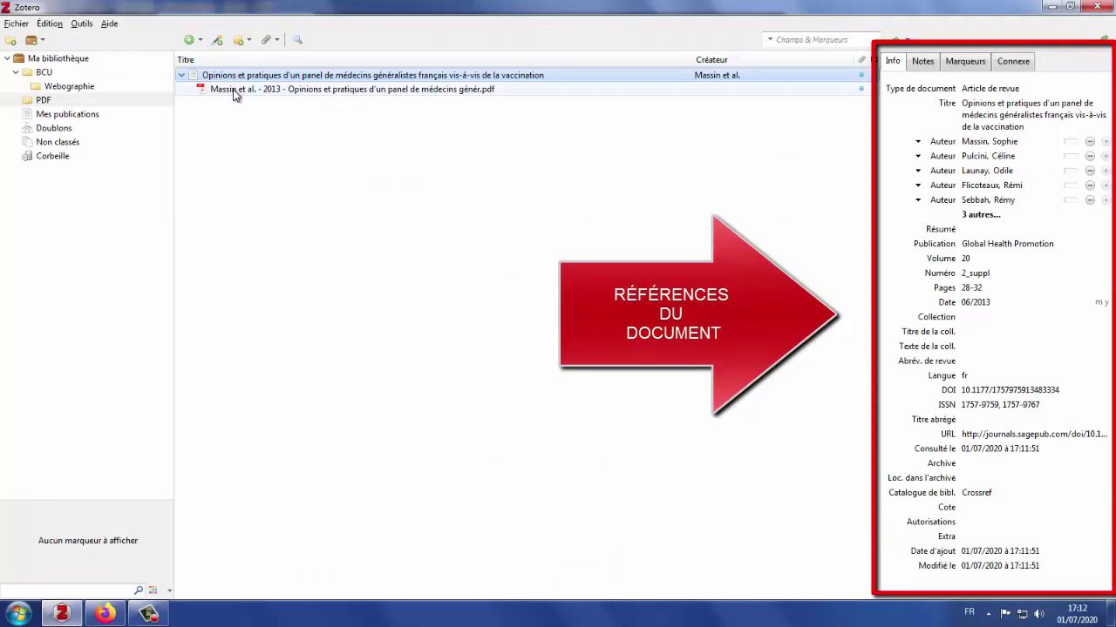
Switch to Firefox, save the thesis 3362F.pdf into the PDF collection, and return to Zotero
left_click(104, 613)
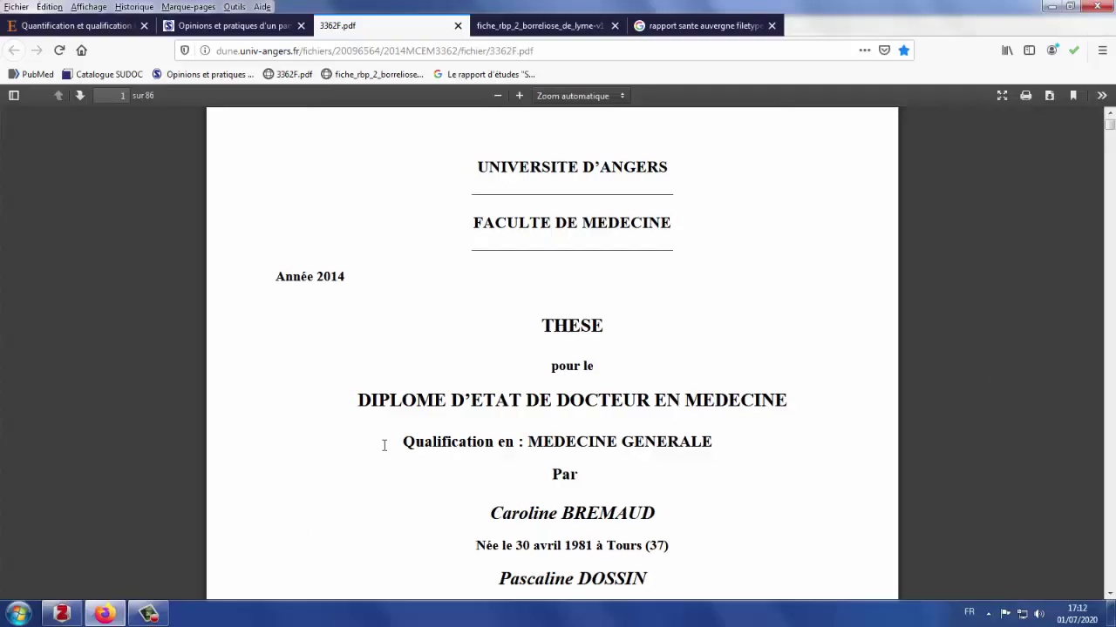
left_click(61, 614)
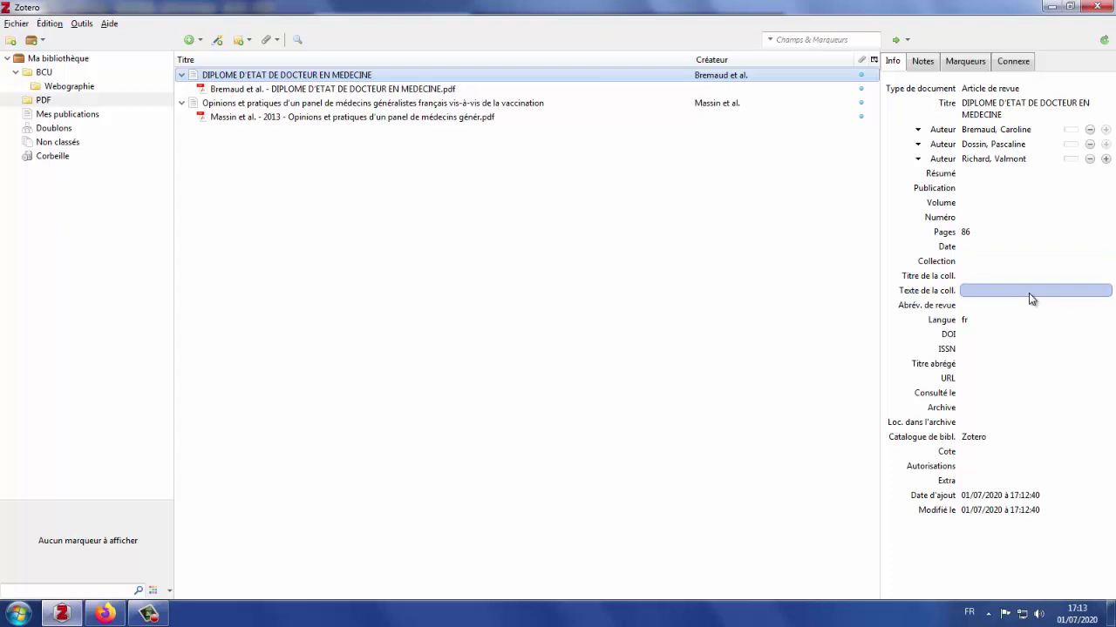
Change the item type of the DIPLOME D'ETAT DE DOCTEUR EN MEDECINE record to Thèse and accept losing the Pages field
left_click(989, 88)
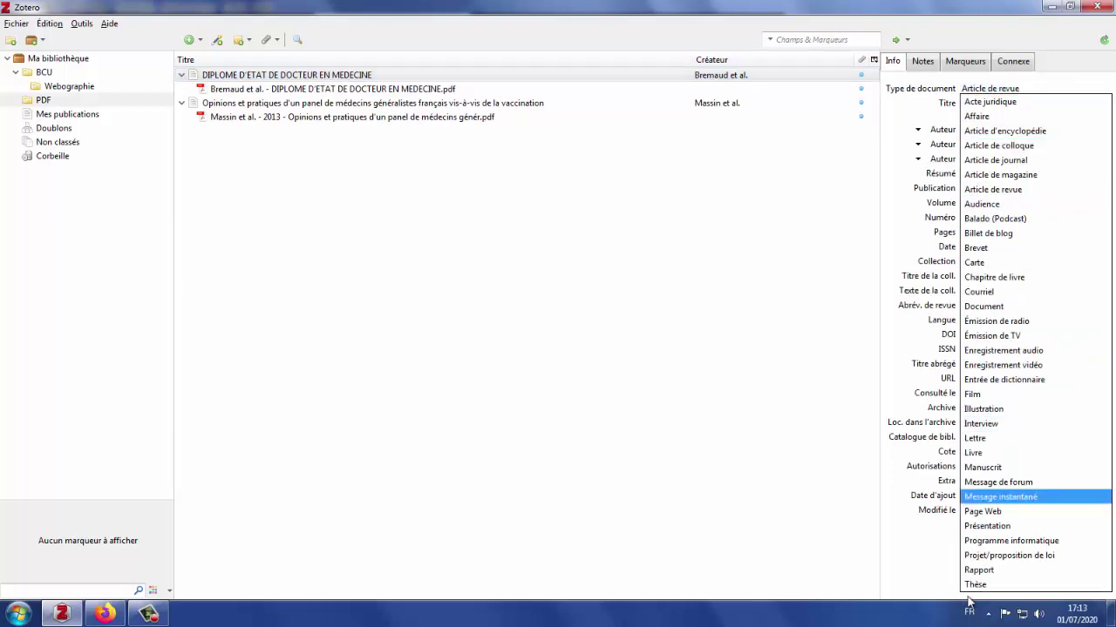
left_click(975, 585)
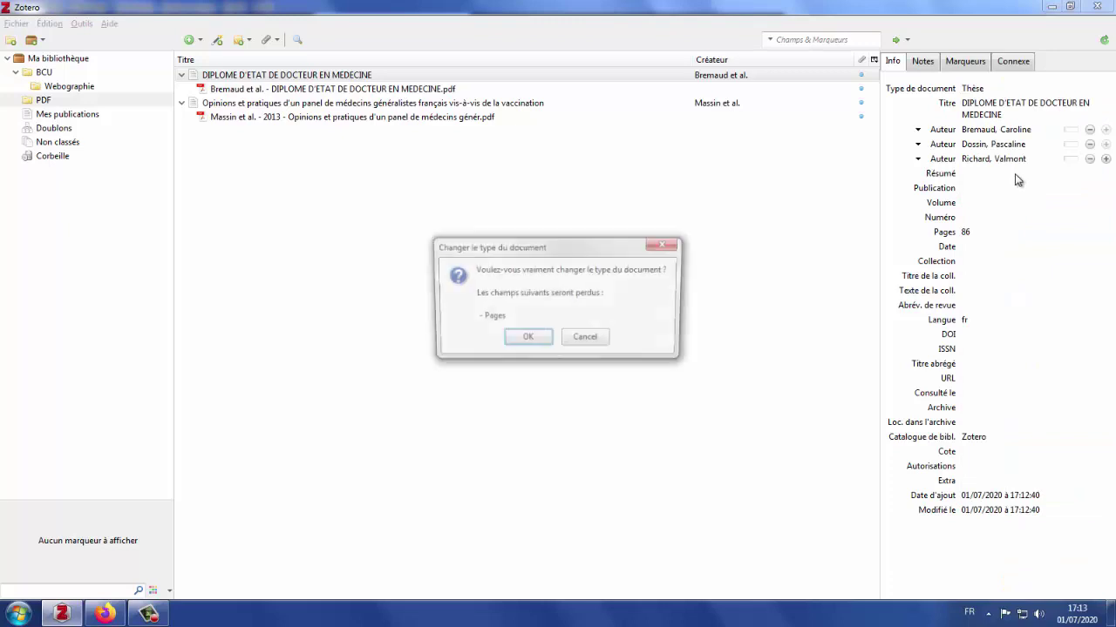
left_click(521, 339)
Check the thesis record's Titre, Type, Université, Lieu, Date and URL fields for information that needs completing
left_click(1077, 108)
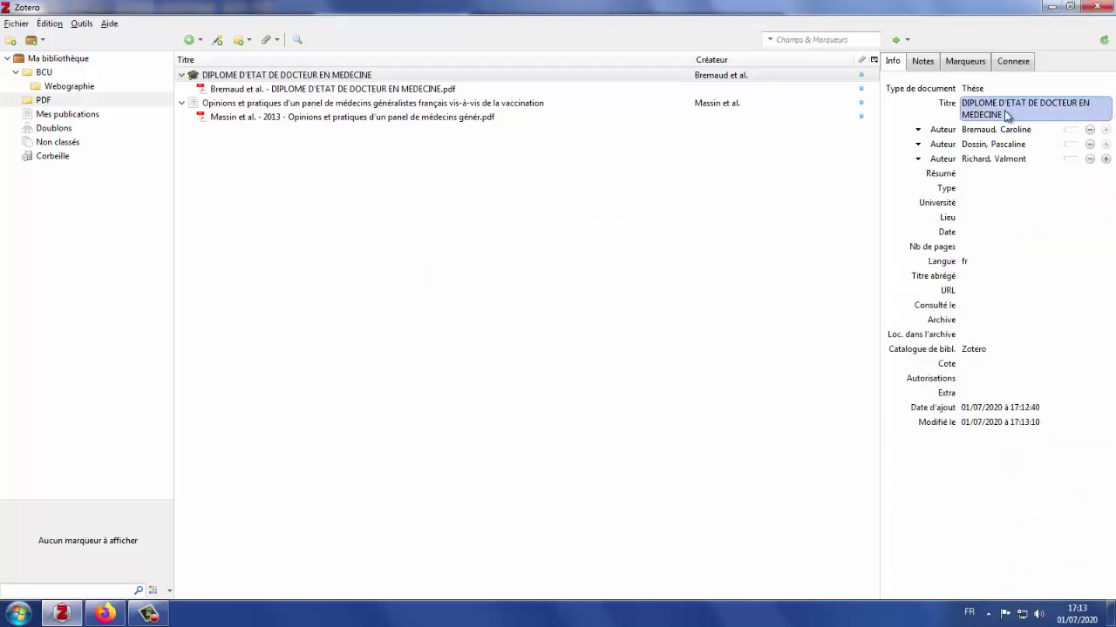
left_click(978, 188)
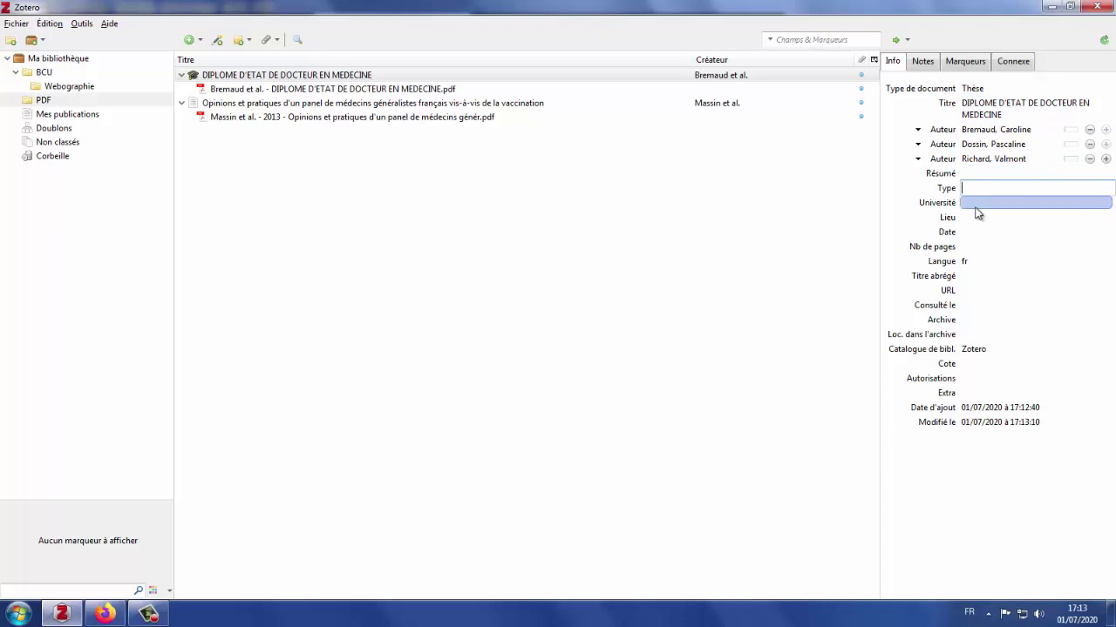
left_click(976, 203)
left_click(976, 220)
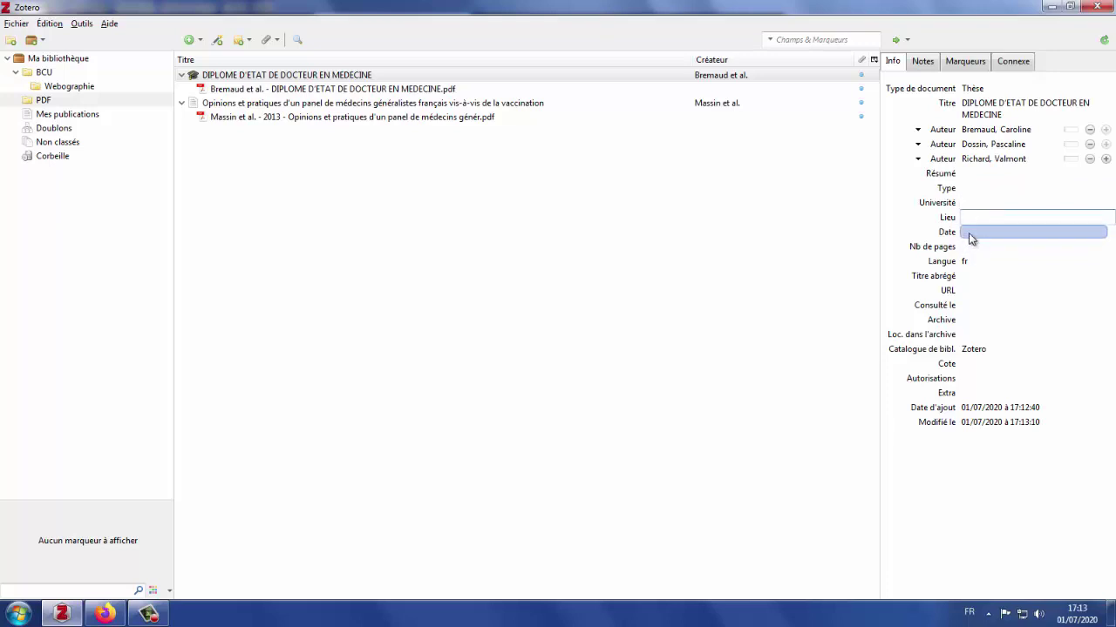
left_click(976, 232)
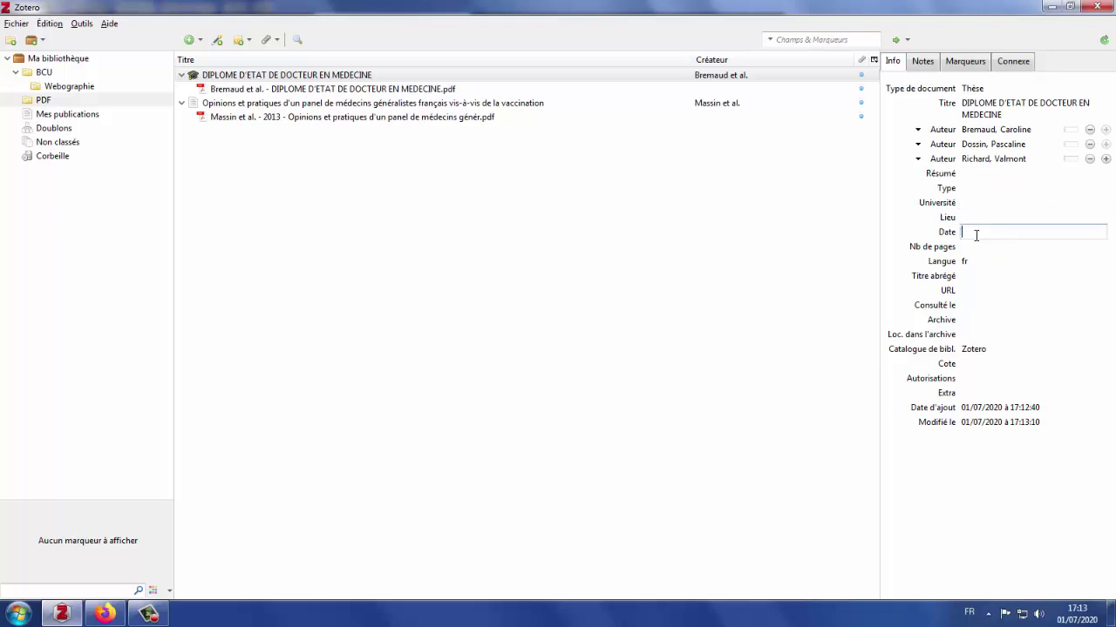
left_click(974, 293)
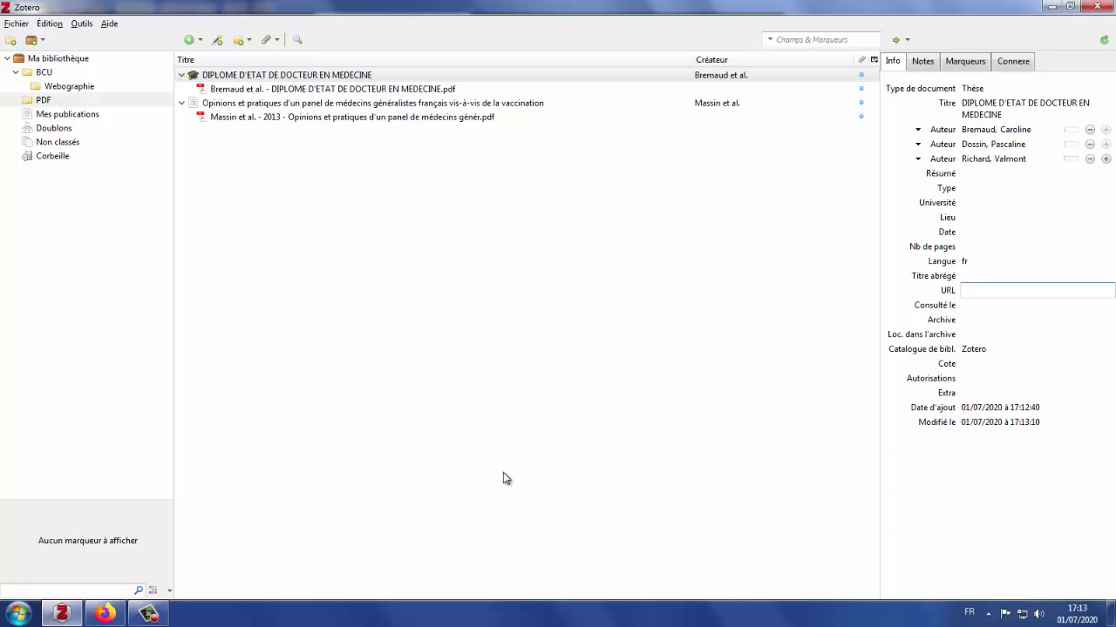
Switch to Firefox, save the HAS PDF fiche_rbp_2_borreliose_de_lyme-v1-180618.pdf to the PDF collection, and return to Zotero
left_click(105, 614)
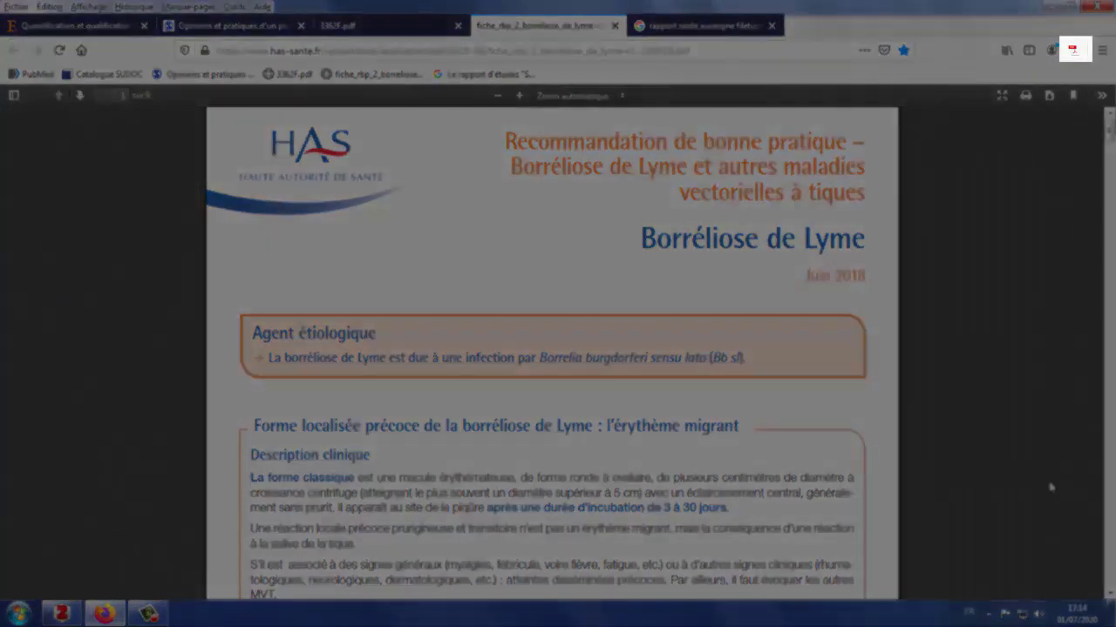
left_click(1073, 51)
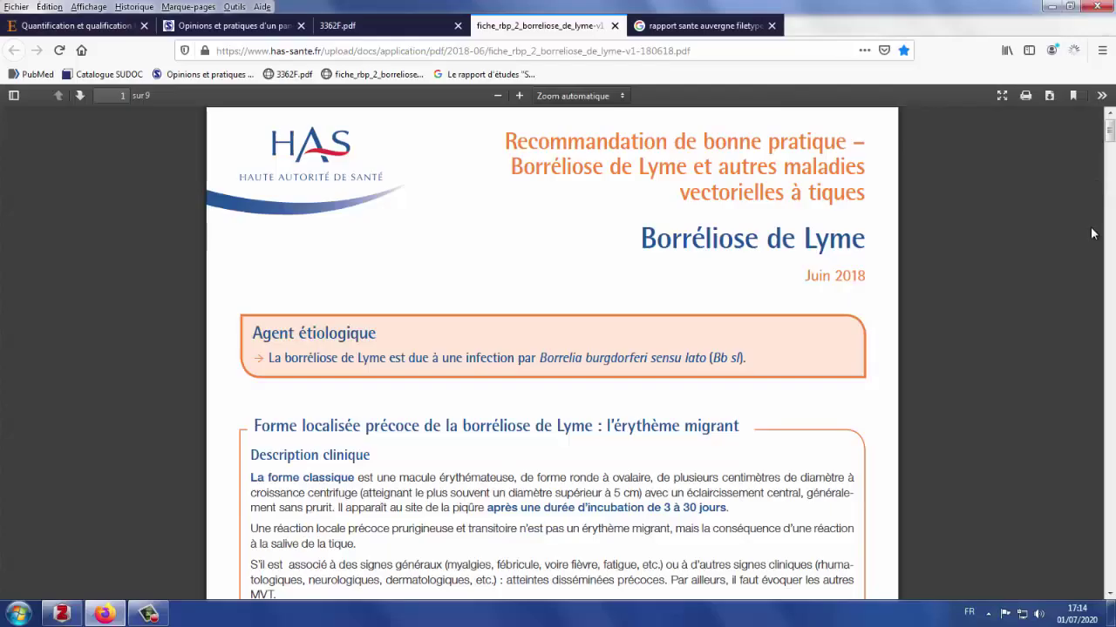
left_click(61, 613)
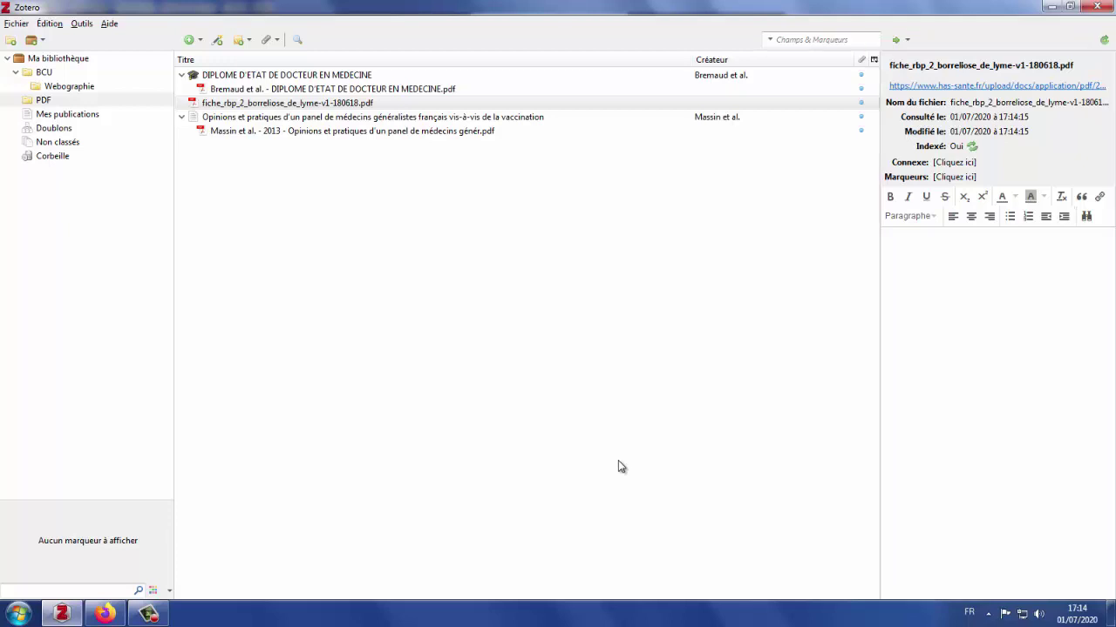
Create a parent item for the fiche_rbp_2_borreliose_de_lyme PDF and set its item type to Document
left_click(250, 104)
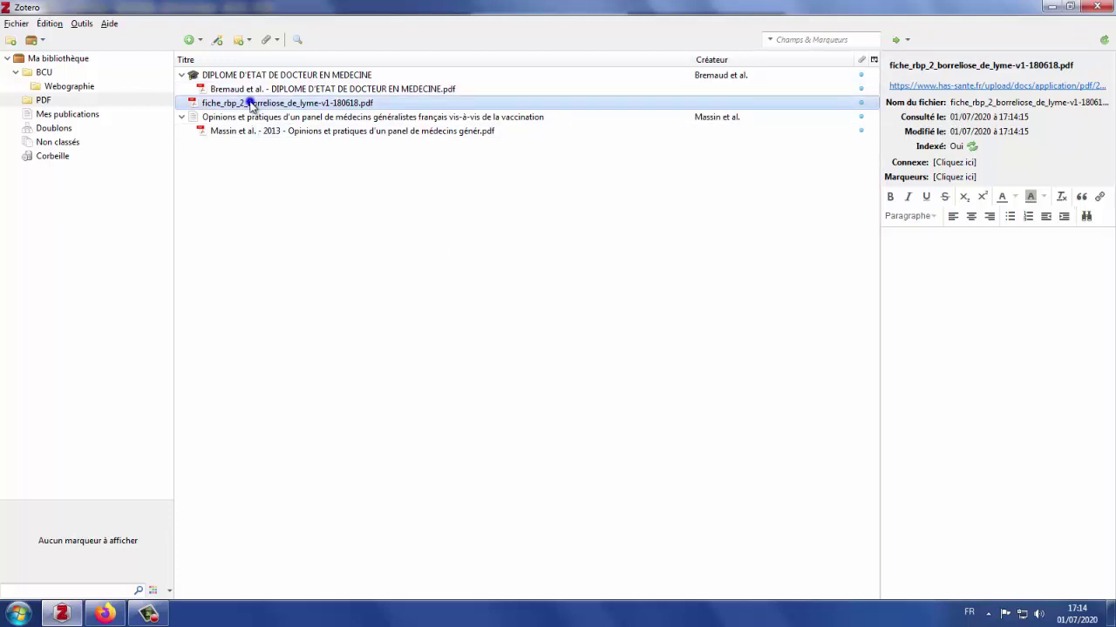
right_click(250, 104)
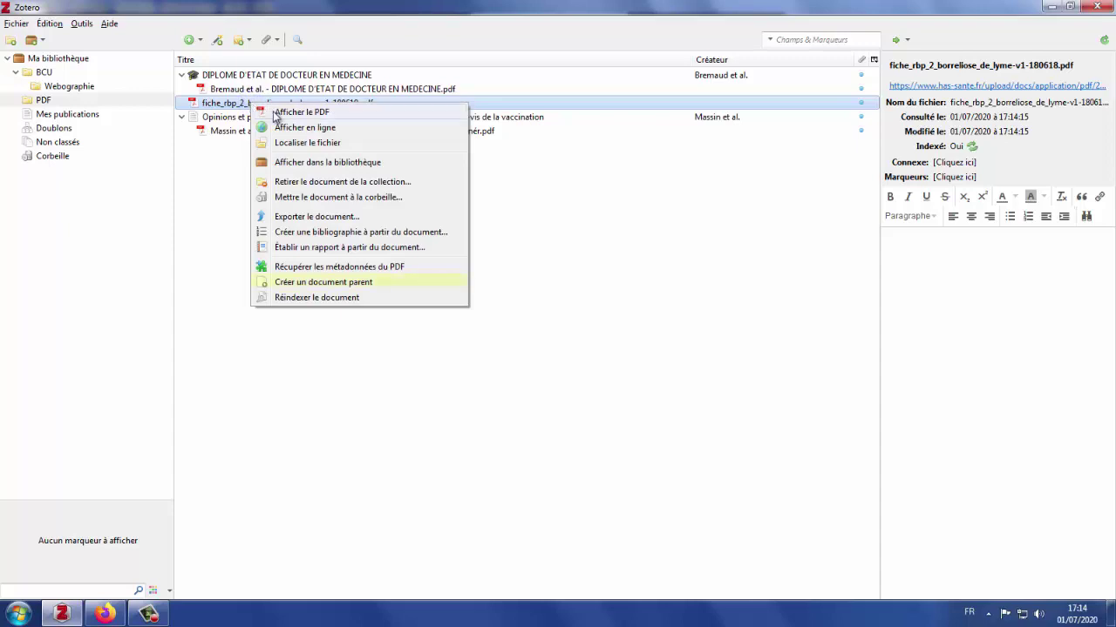
left_click(342, 283)
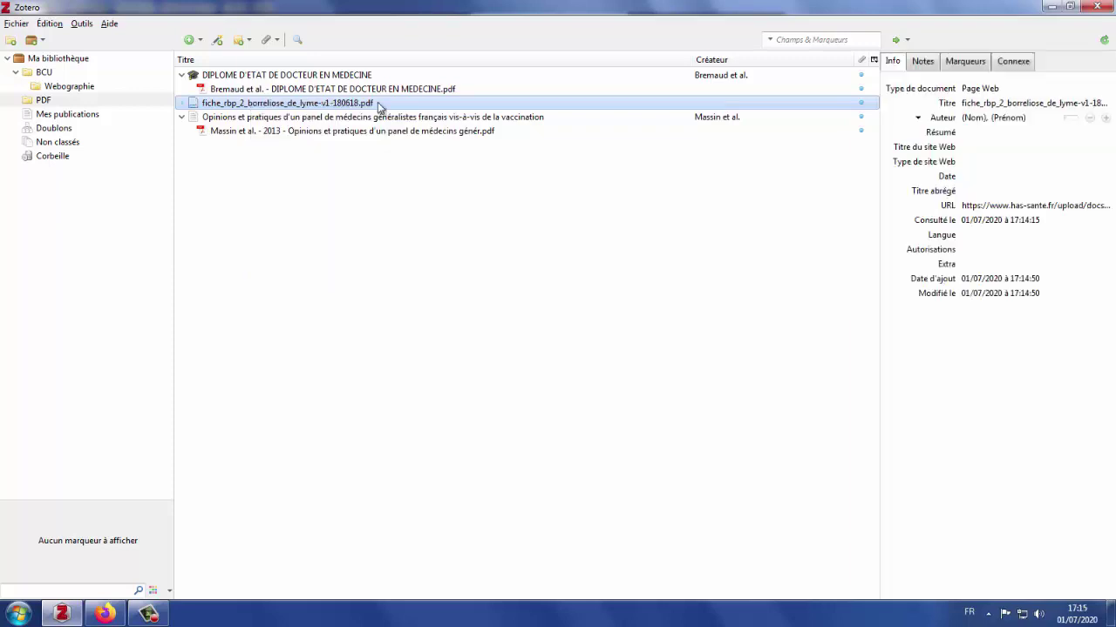
left_click(990, 91)
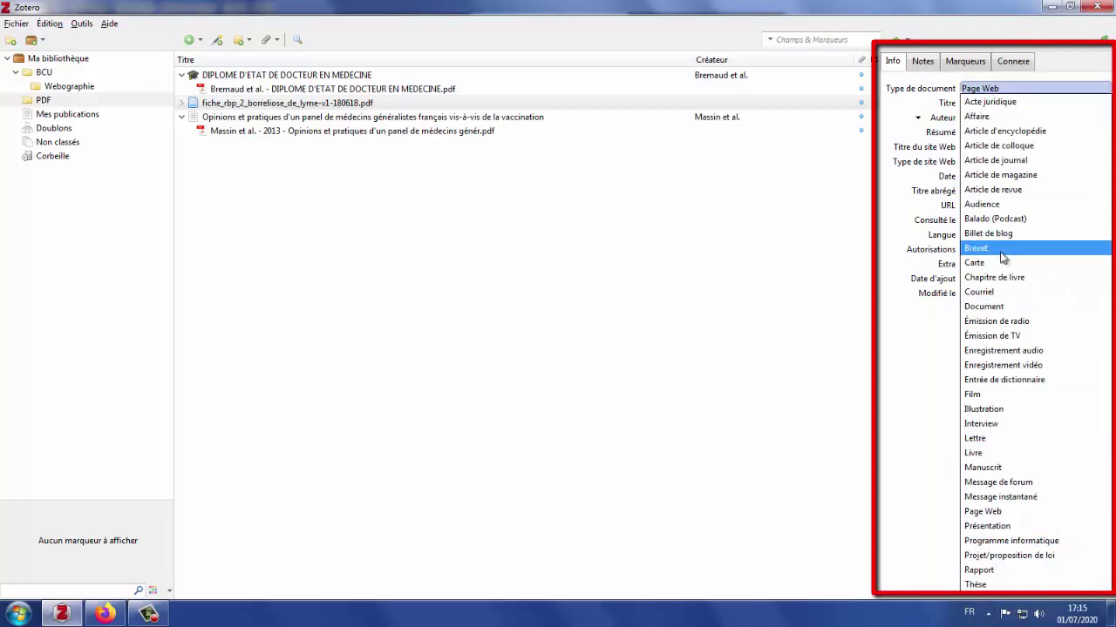
left_click(983, 306)
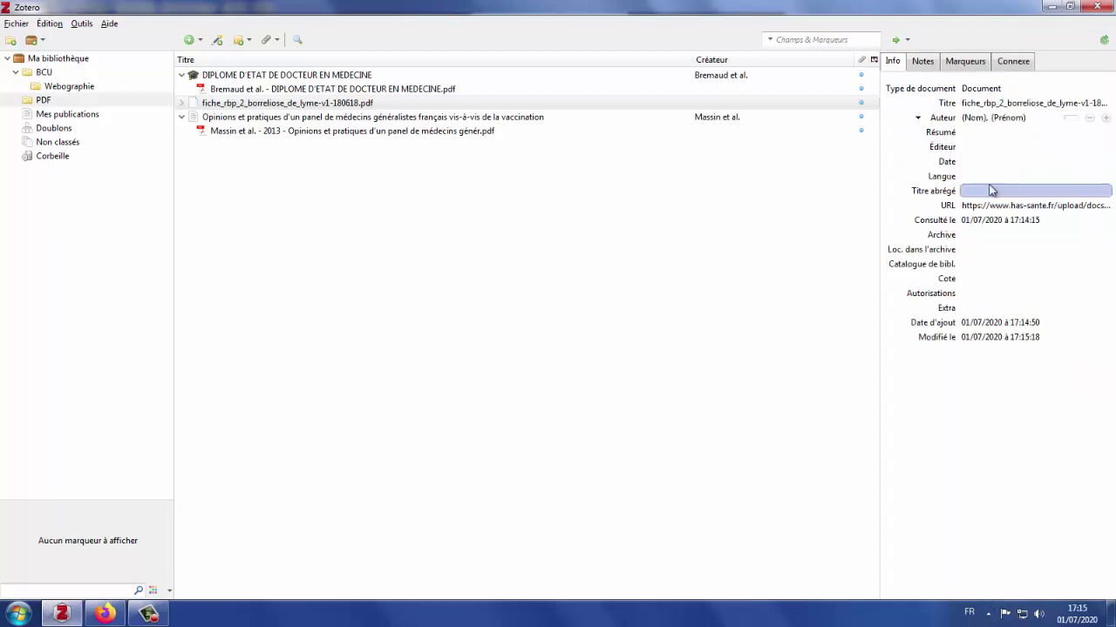
Set the Lyme document's title to "titre" and open its Date field for editing
left_click(994, 102)
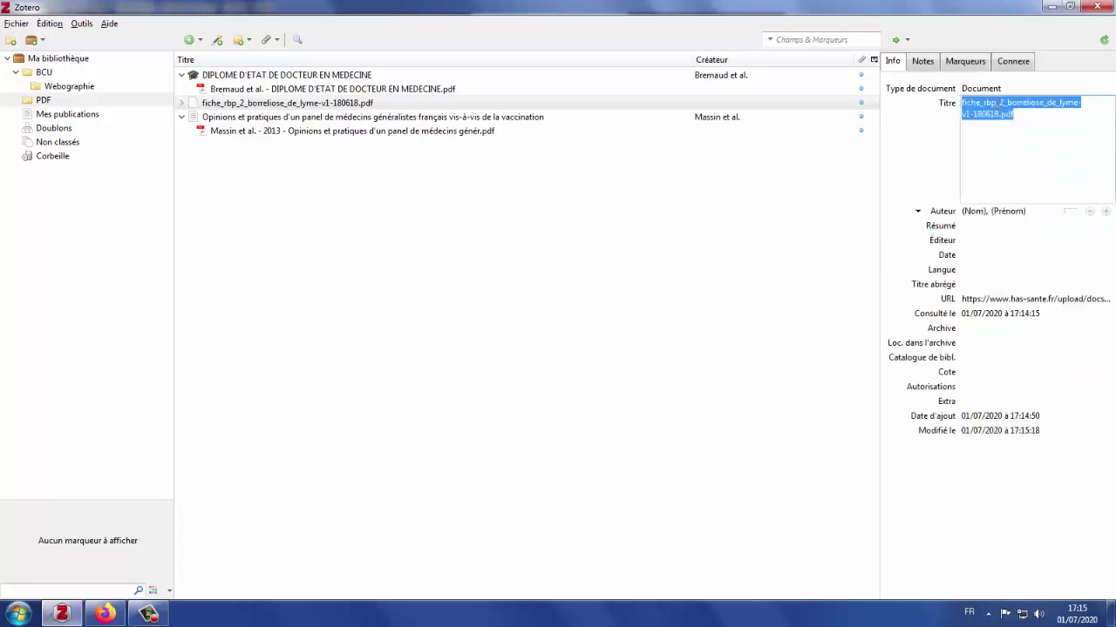
type("tire")
key("BackSpace")
key("BackSpace")
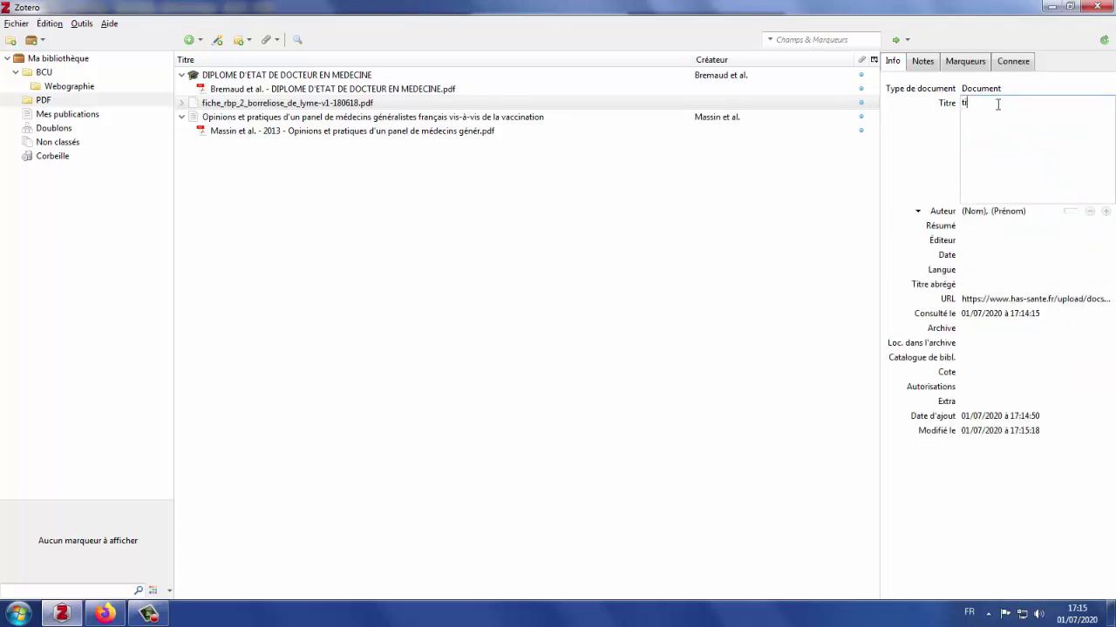
type("tre")
key("Return")
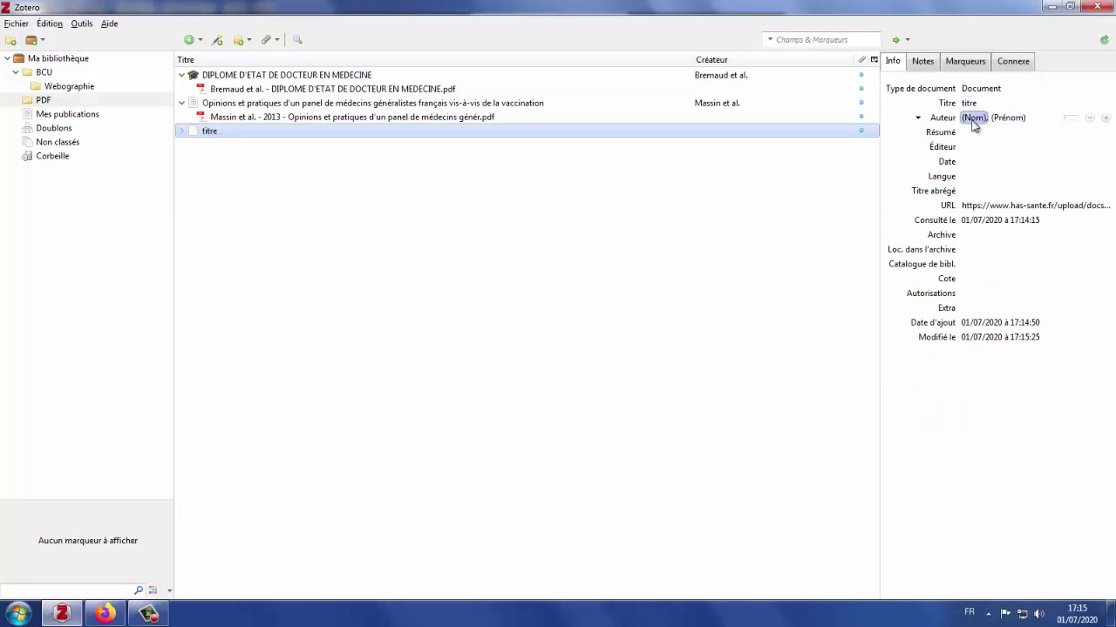
left_click(972, 163)
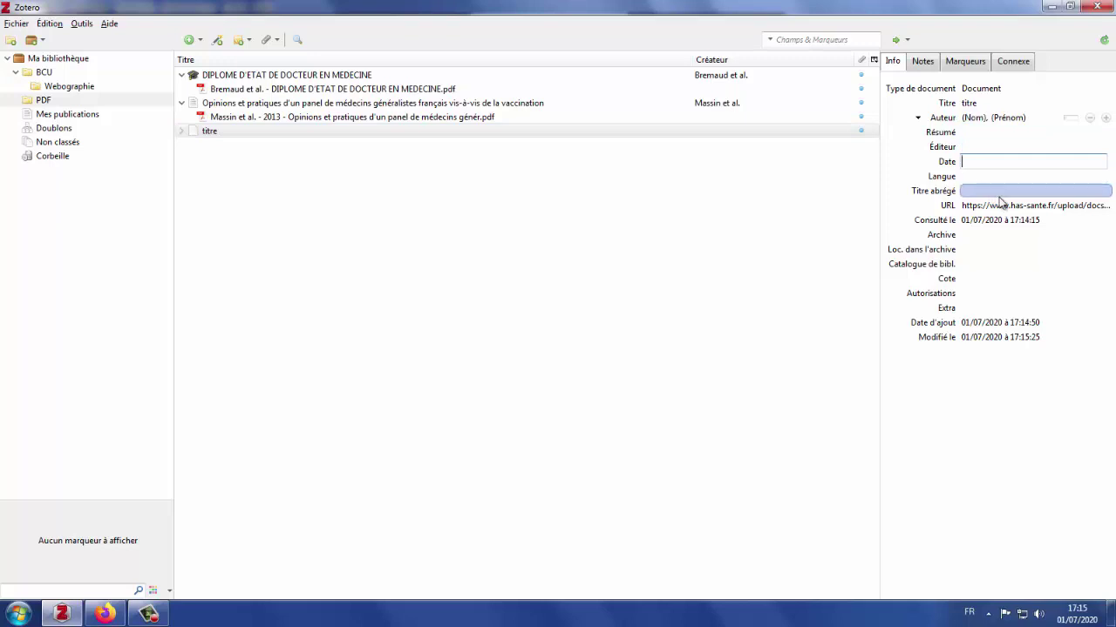
left_click(980, 220)
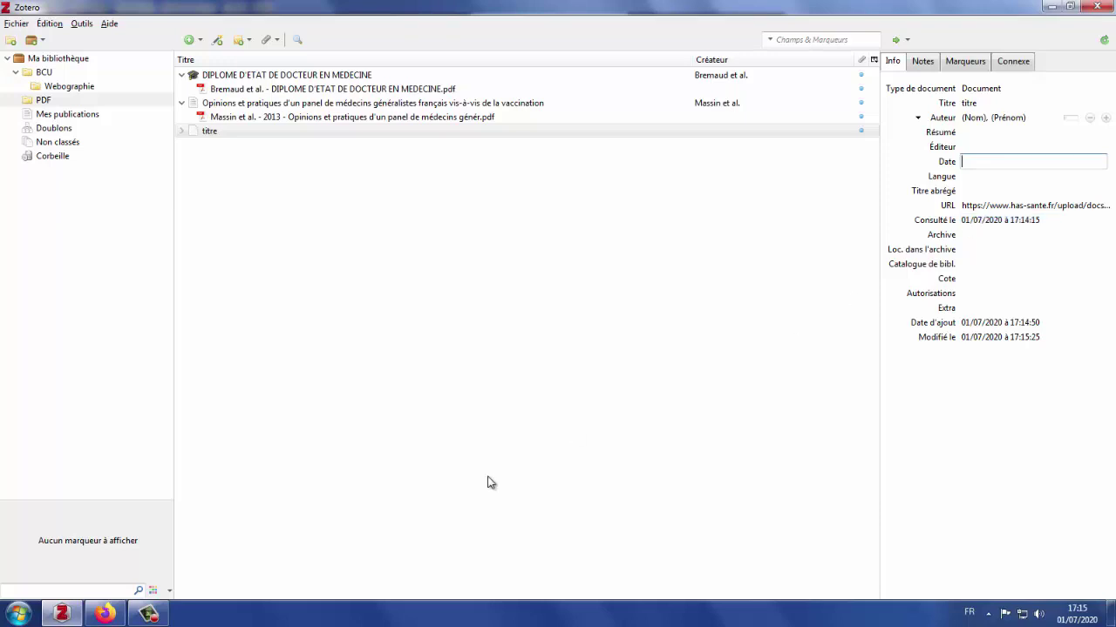
Switch to Firefox and download the ireps ara "Santé des jeunes" study report PDF from the Google results
left_click(104, 614)
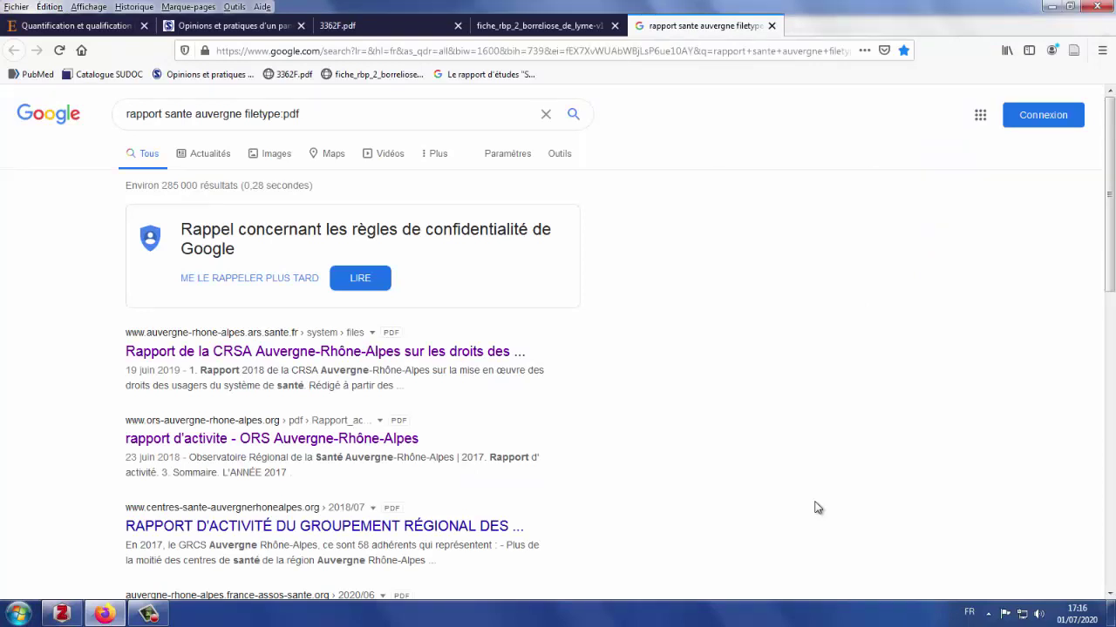
scroll(590, 461, "down", 4)
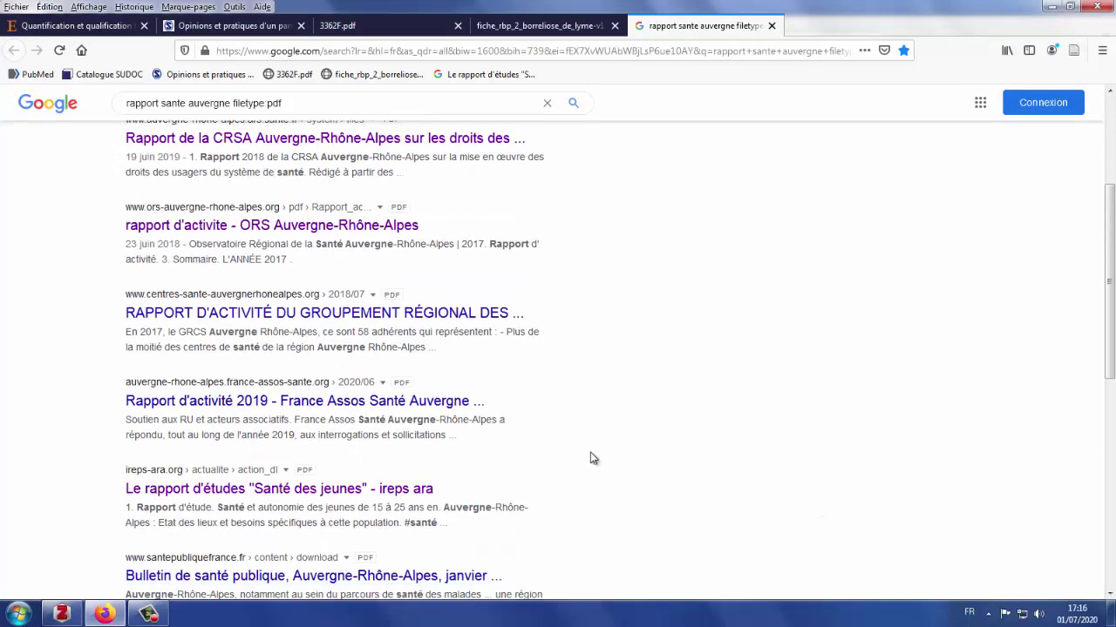
left_click(399, 347)
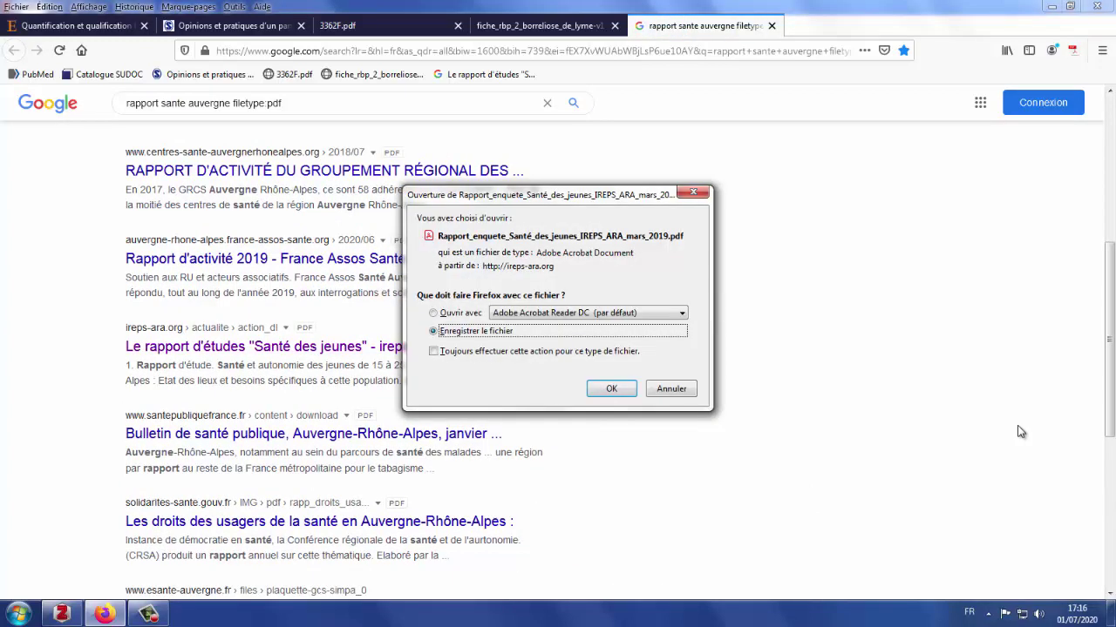
left_click(594, 385)
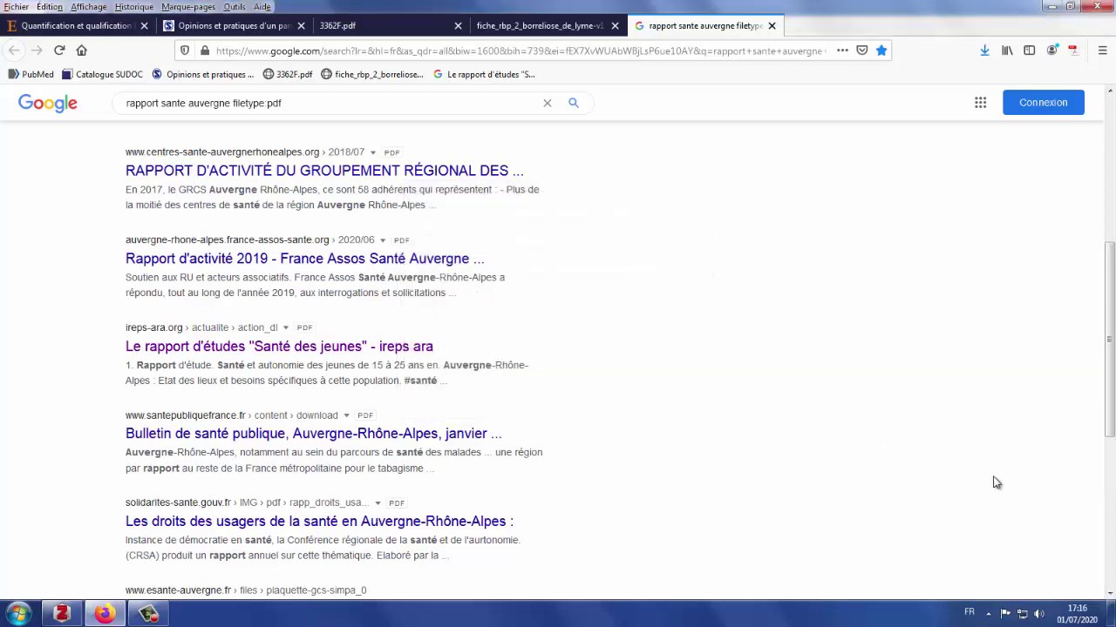
Add the downloaded Rapport_enquete_Santé_des_jeunes PDF from Firefox's downloads to Zotero's PDF collection
left_click(984, 49)
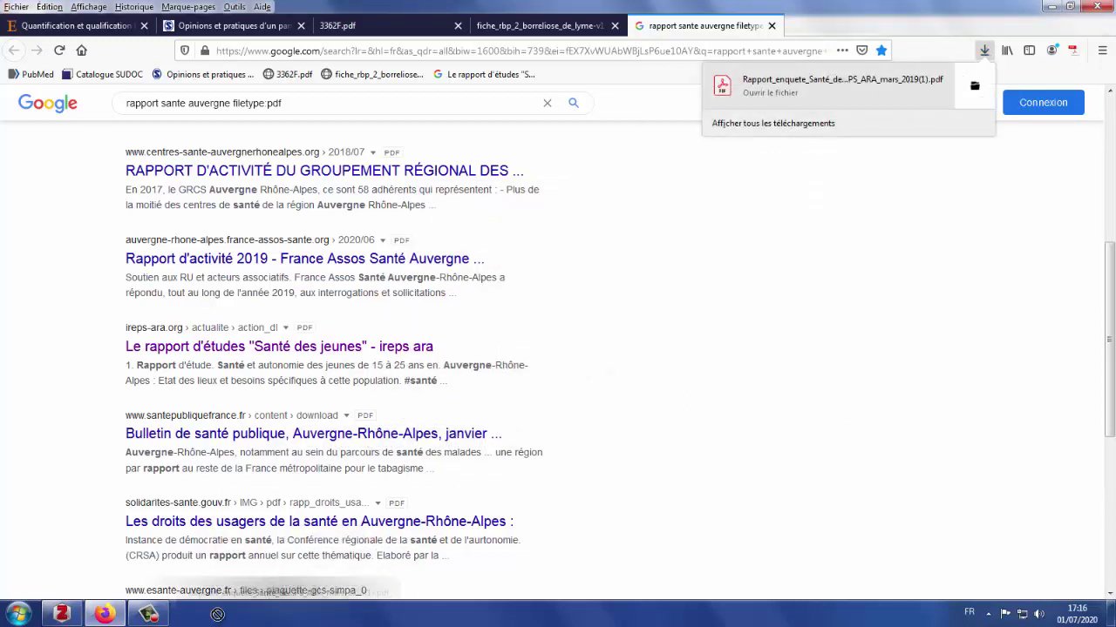
scroll(279, 558, "down", 3)
left_click(58, 614)
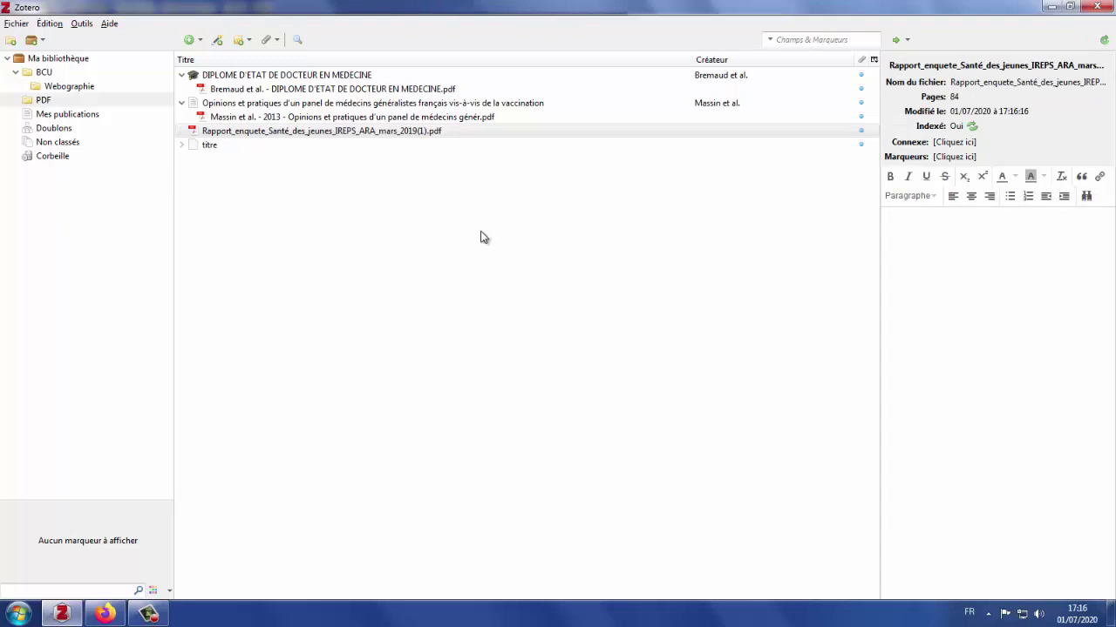
Try to retrieve the PDF metadata for Rapport_enquete_Santé_des_jeunes_IREPS_ARA_mars_2019(1).pdf and close the retrieval window
left_click(629, 131)
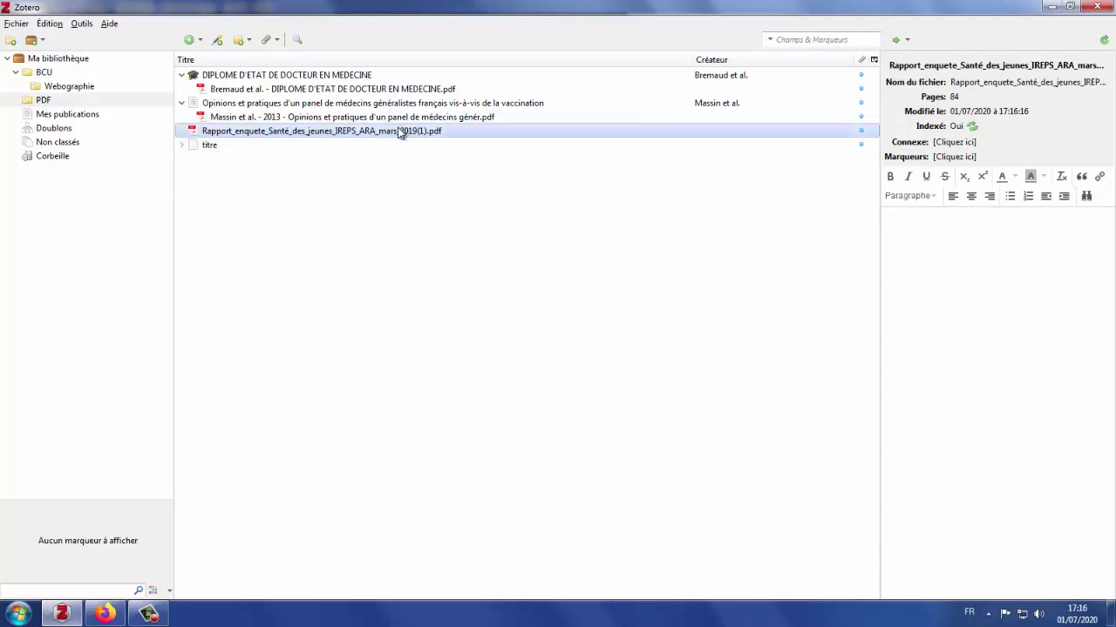
right_click(398, 133)
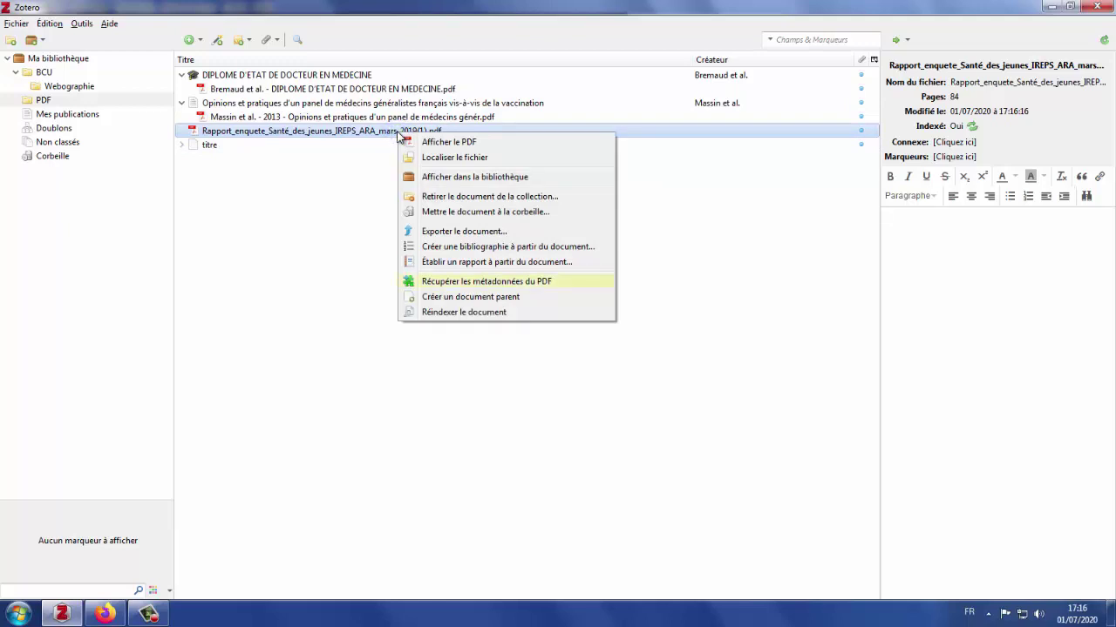
left_click(495, 286)
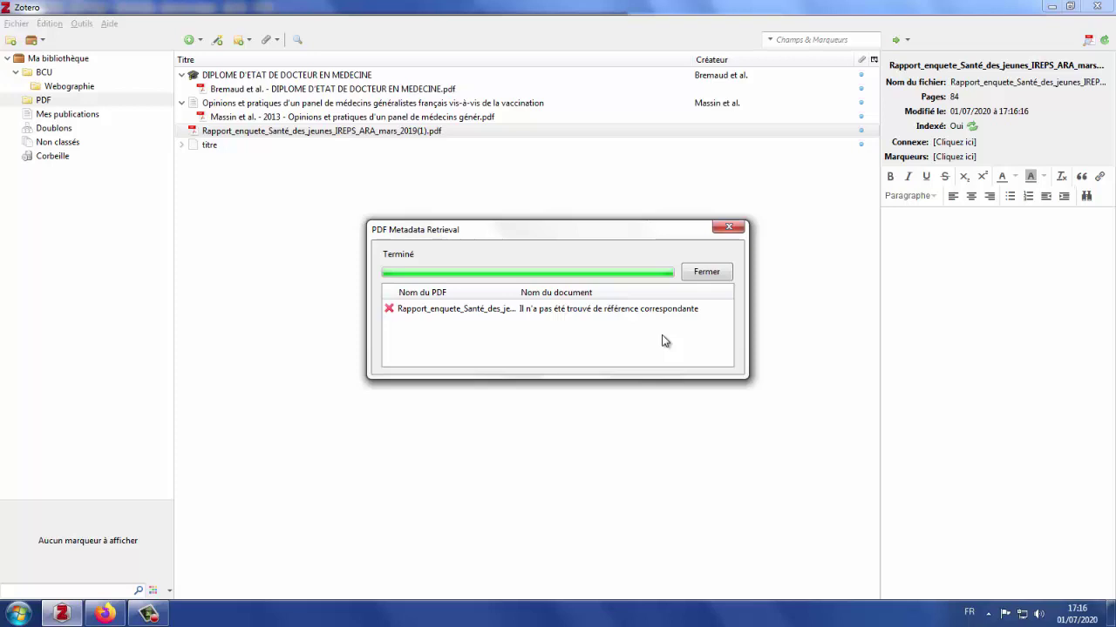
left_click(707, 271)
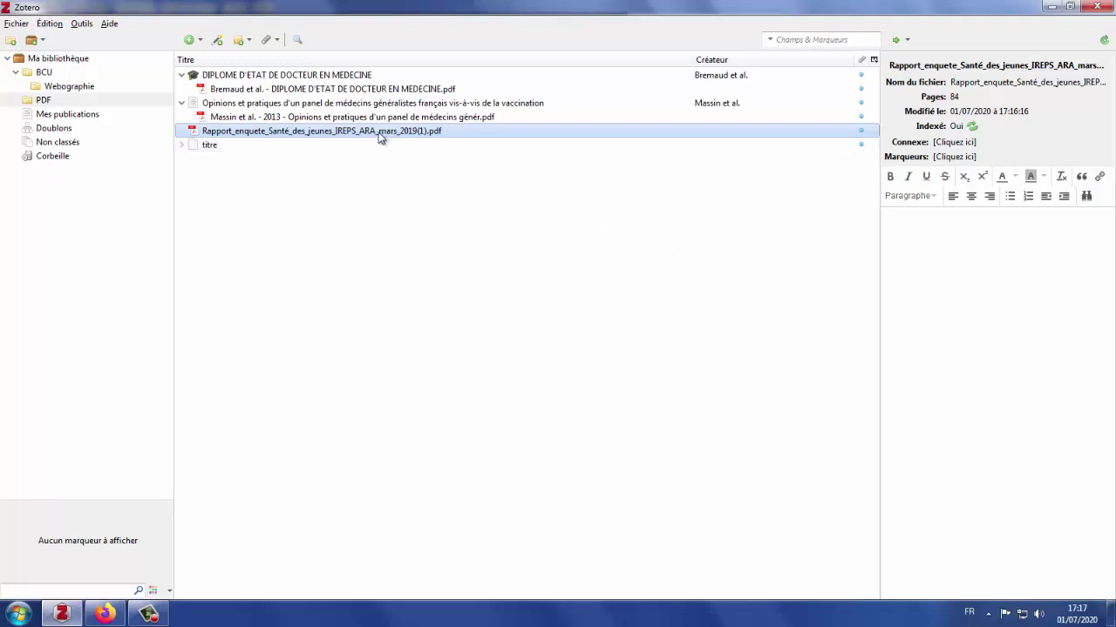
Create a parent item for Rapport_enquete_Santé_des_jeunes_IREPS_ARA_mars_2019(1).pdf
right_click(344, 131)
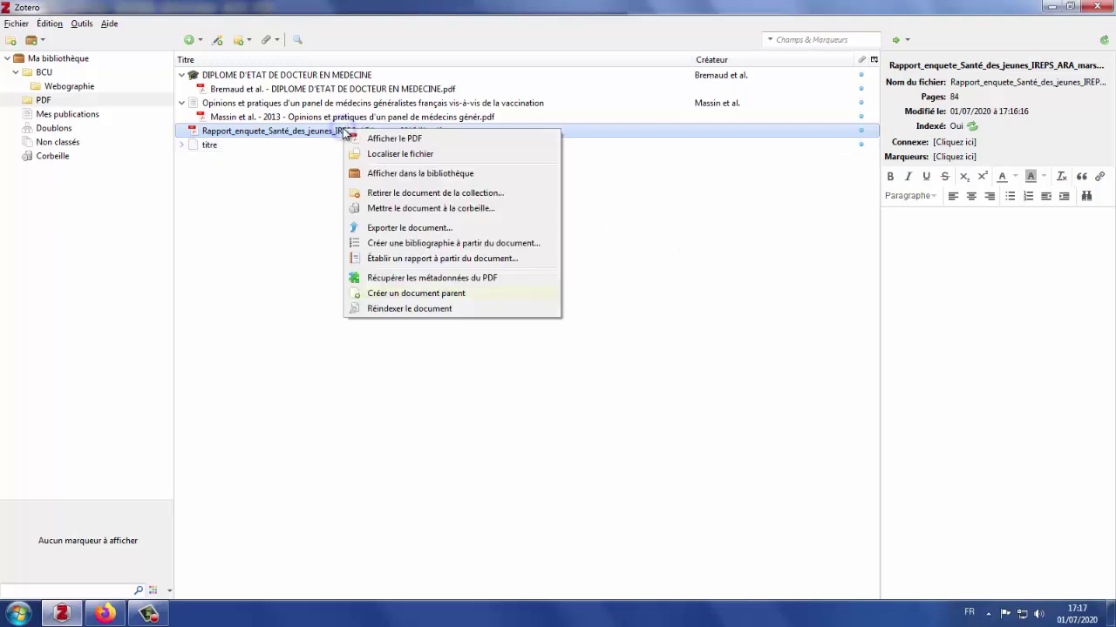
left_click(422, 294)
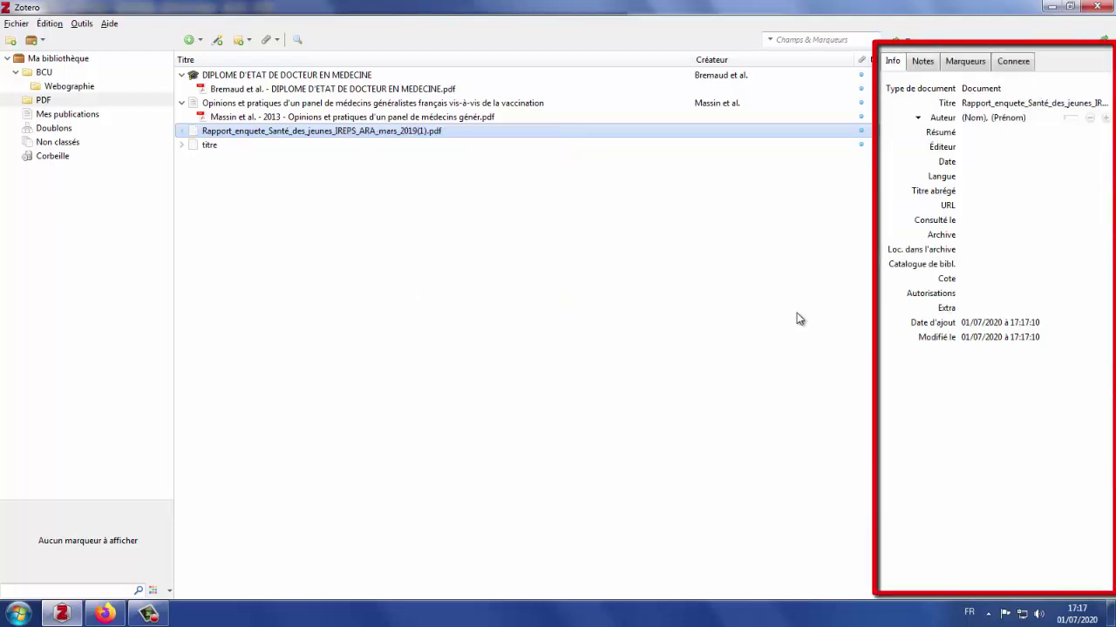